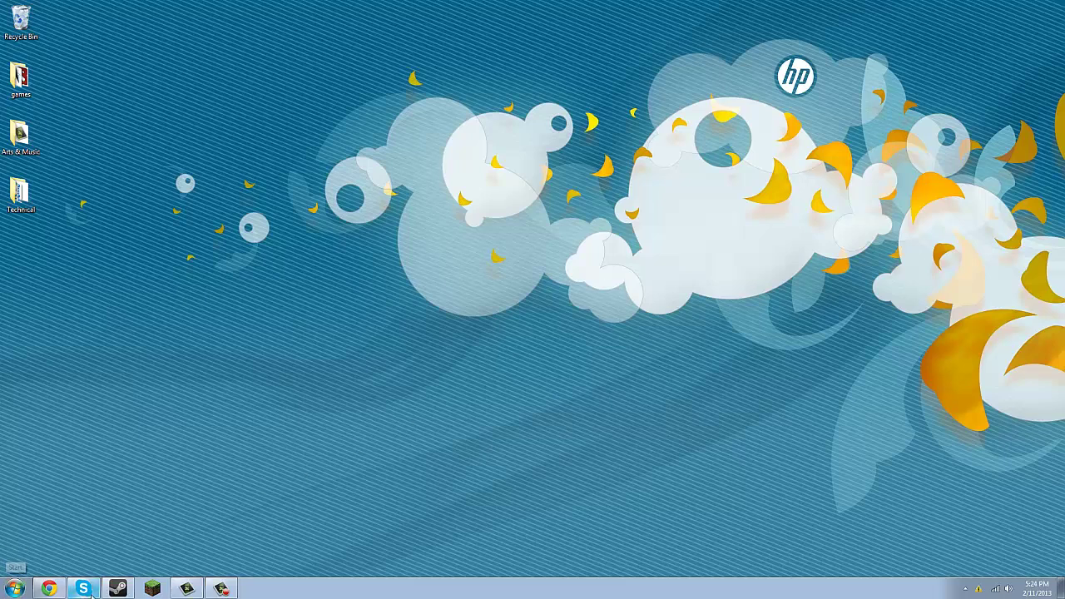
- Restore the ModDB CS:S Content for Gmod page and start its download, opening the GameFront overlay
mouse_move(60, 589)
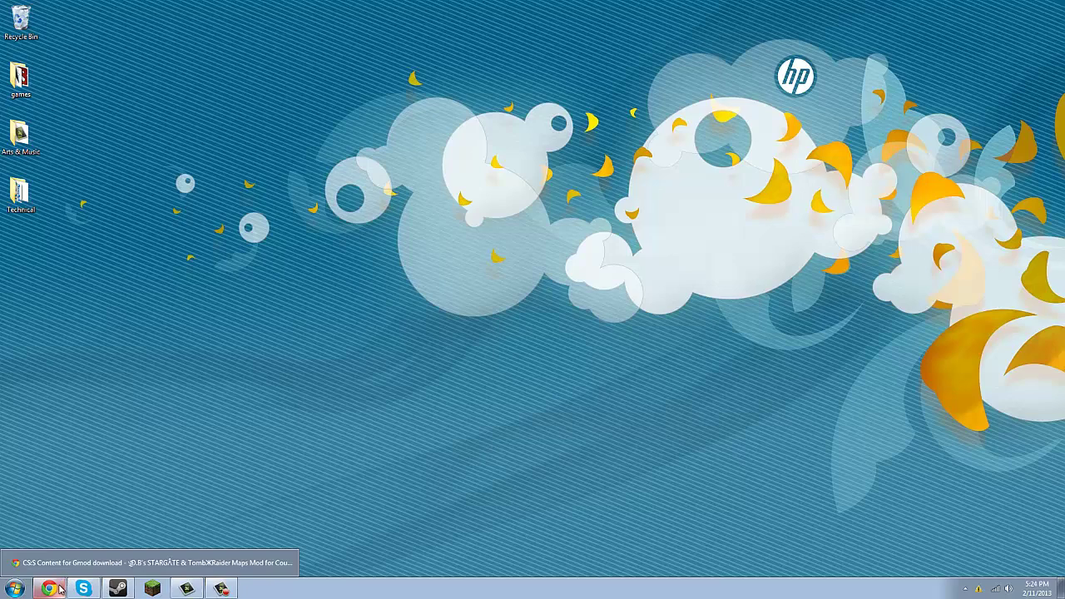
click(54, 589)
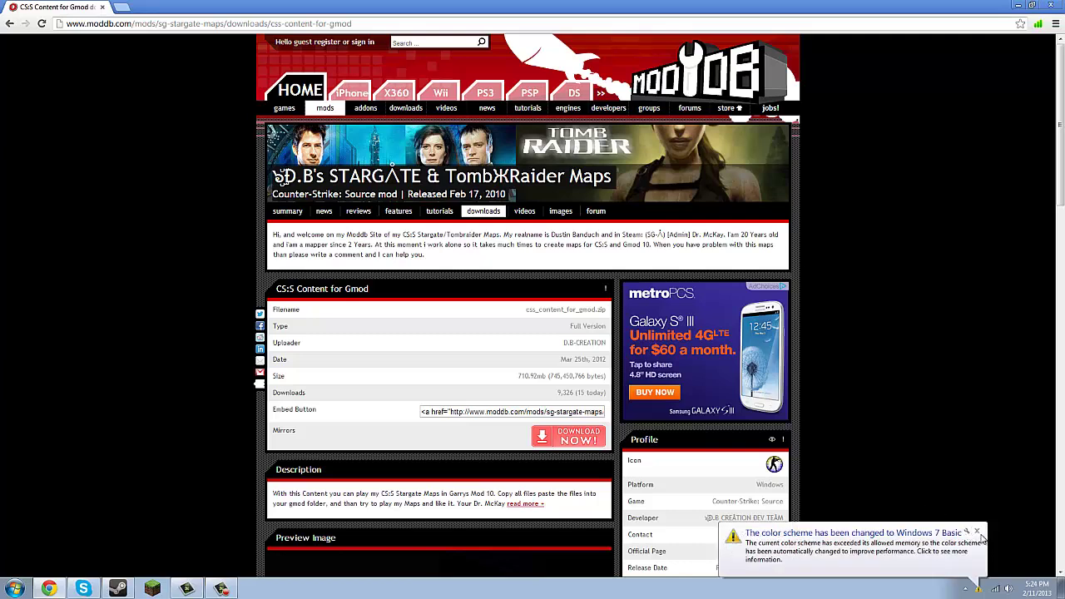
click(979, 533)
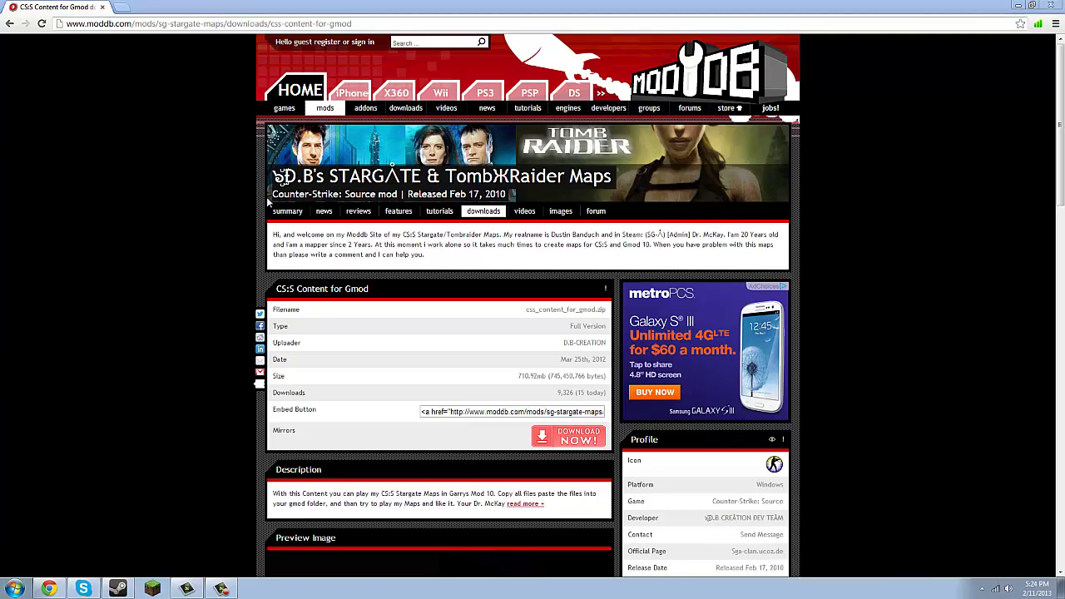
click(577, 438)
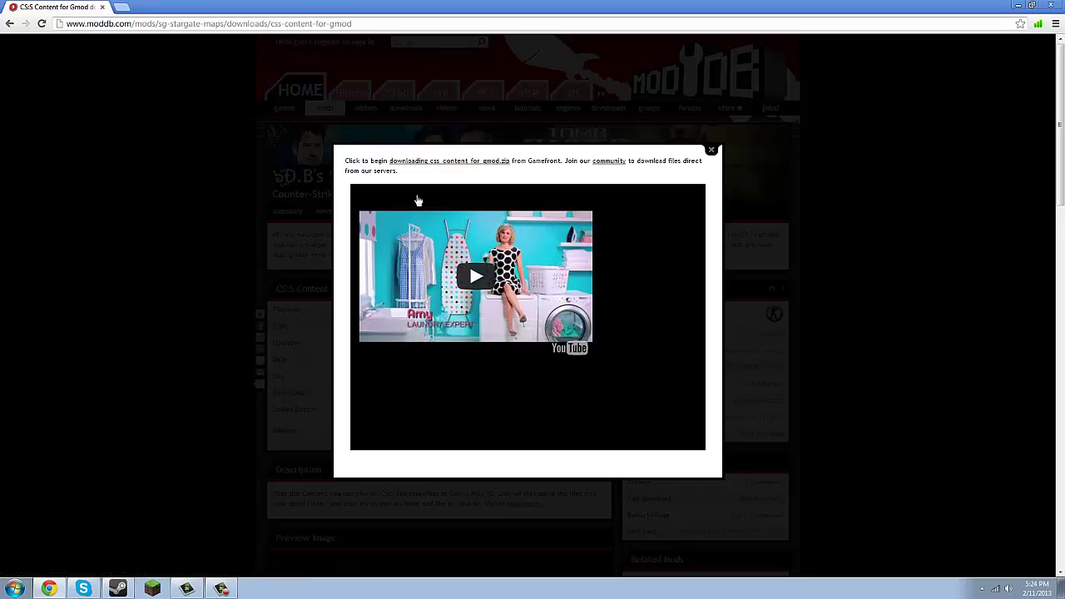
- Download the 711 MB css_content_for_gmod.zip from its GameFront page
click(440, 163)
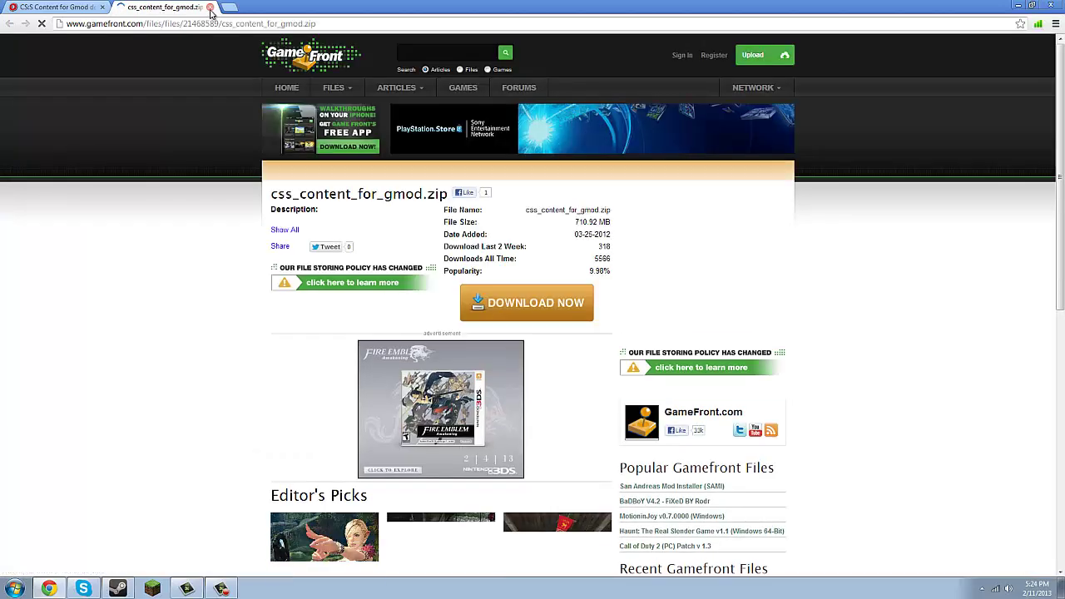
click(96, 6)
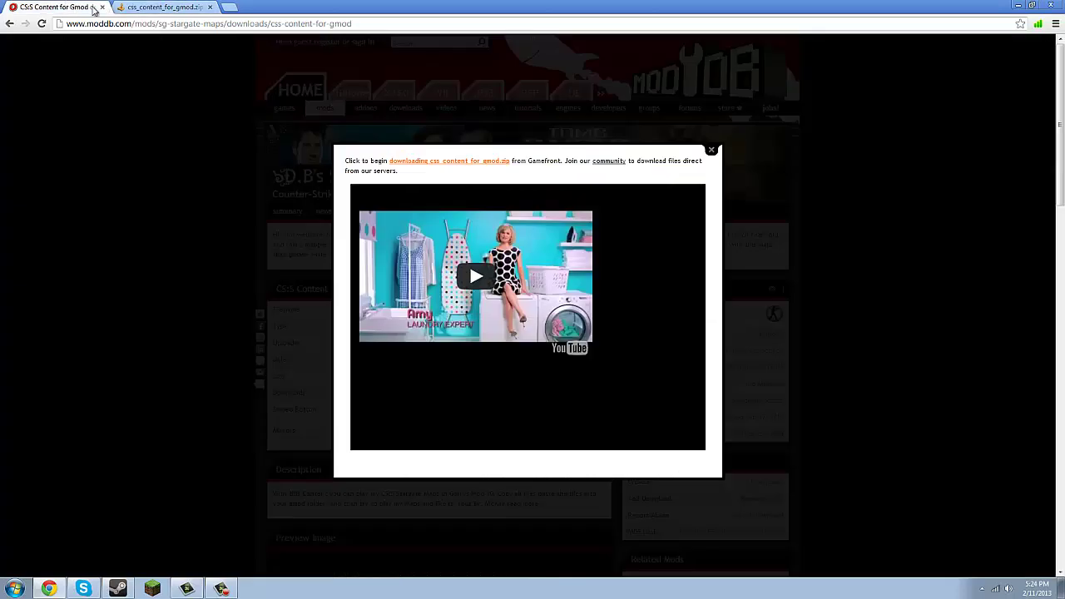
click(129, 8)
click(546, 302)
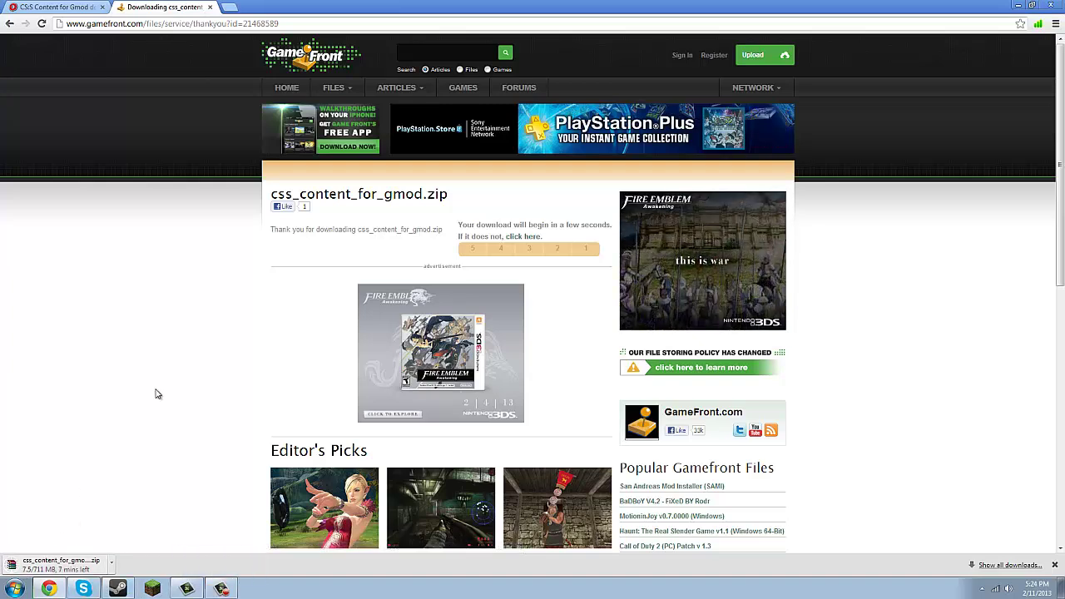
click(221, 590)
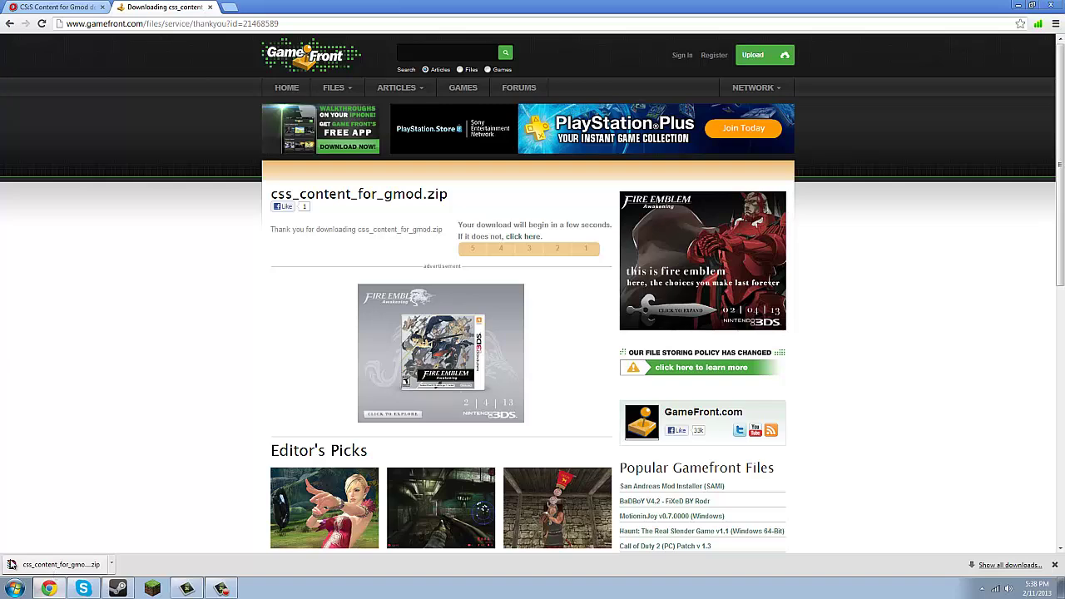
- Open css_content_for_gmod (2).zip in WinRAR, dismiss the licence reminder and minimise Chrome
click(17, 565)
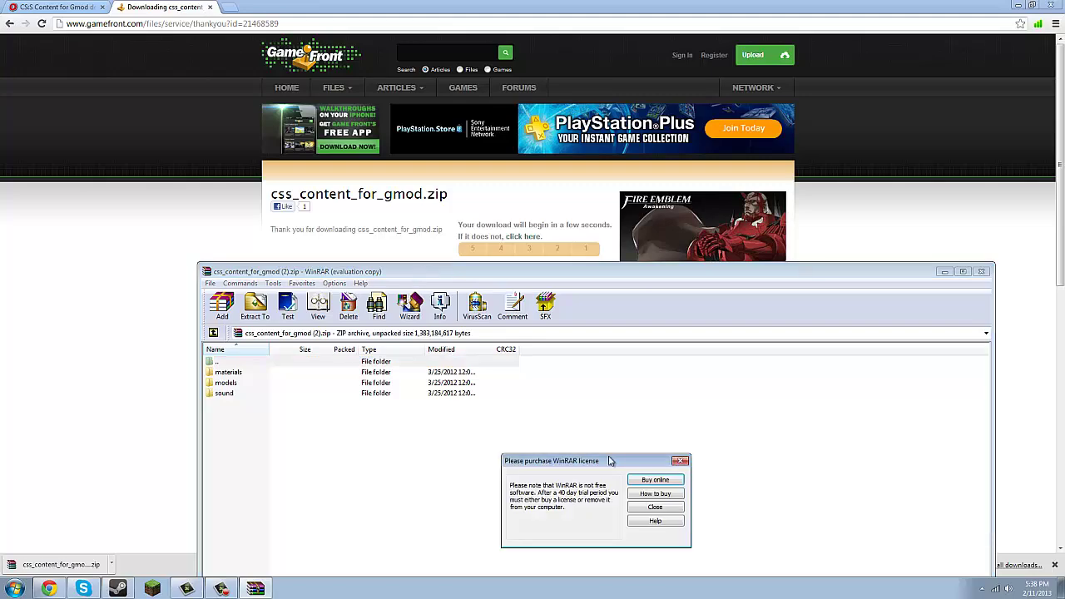
click(654, 508)
drag(581, 281, 610, 85)
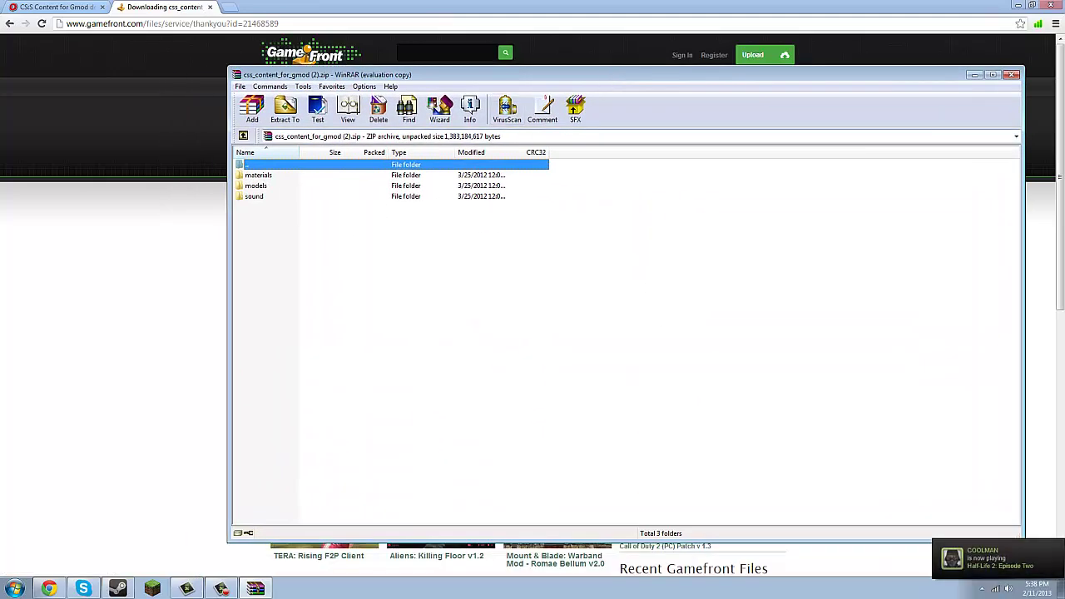
click(1018, 5)
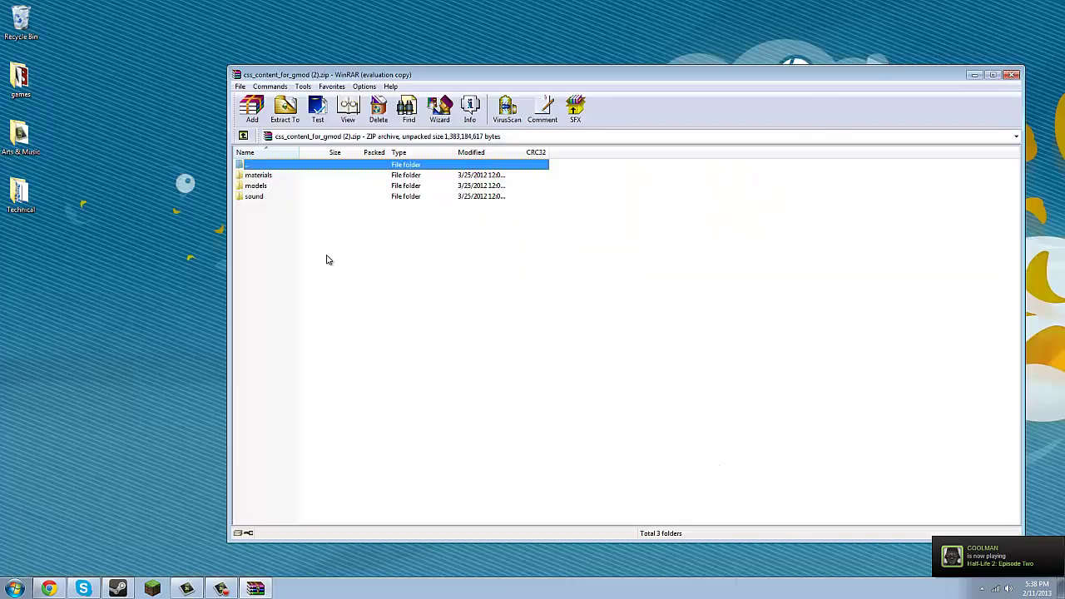
key(super)
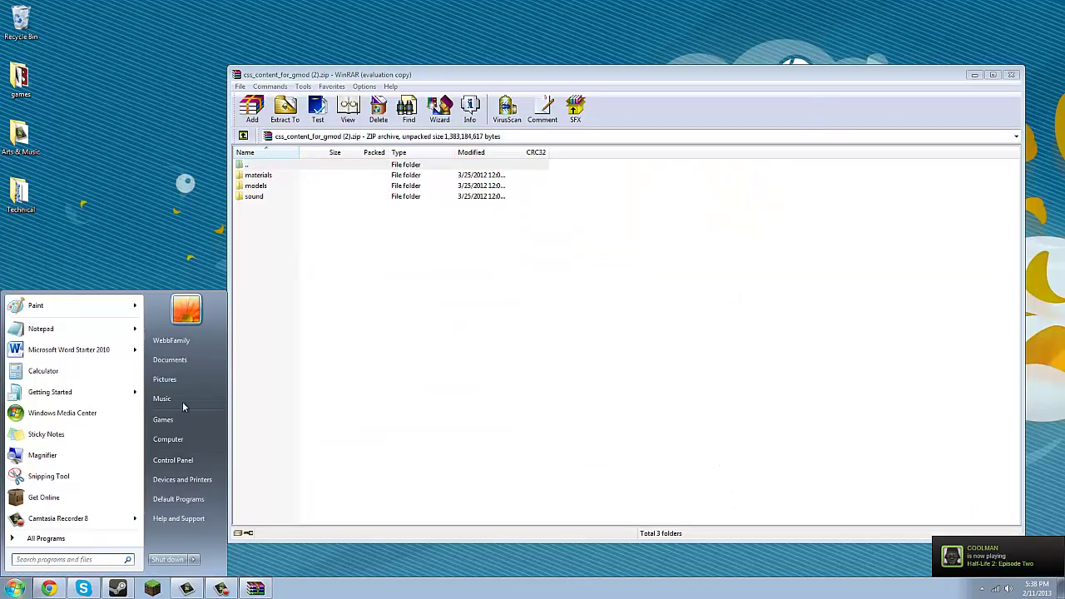
- Browse to C:\Program Files (x86)\Steam\steamapps, the account folder, then garrysmod\garrysmod, and dock it left
click(196, 441)
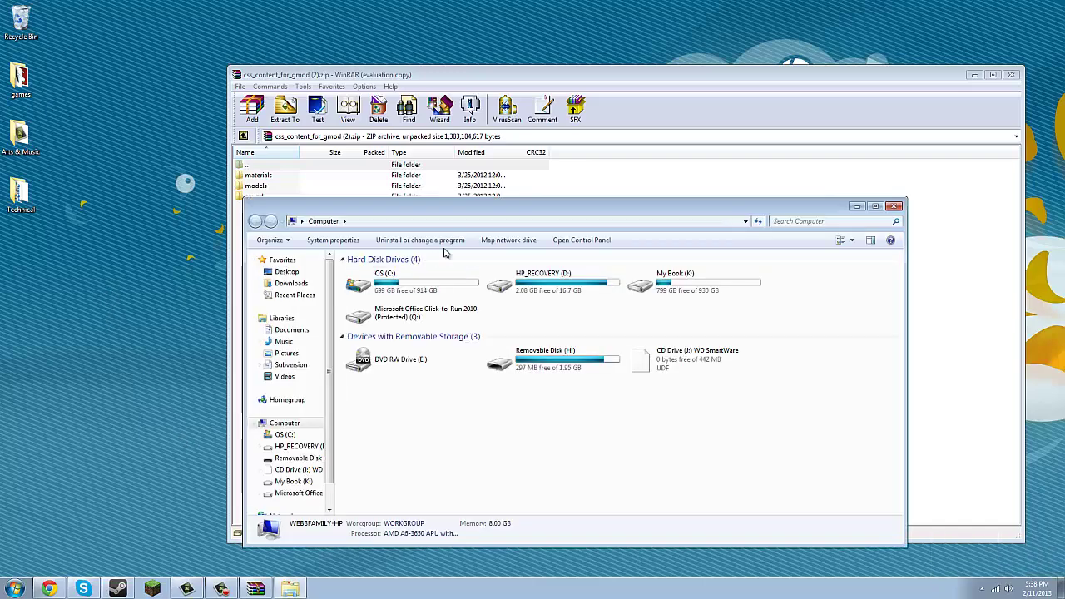
double_click(417, 281)
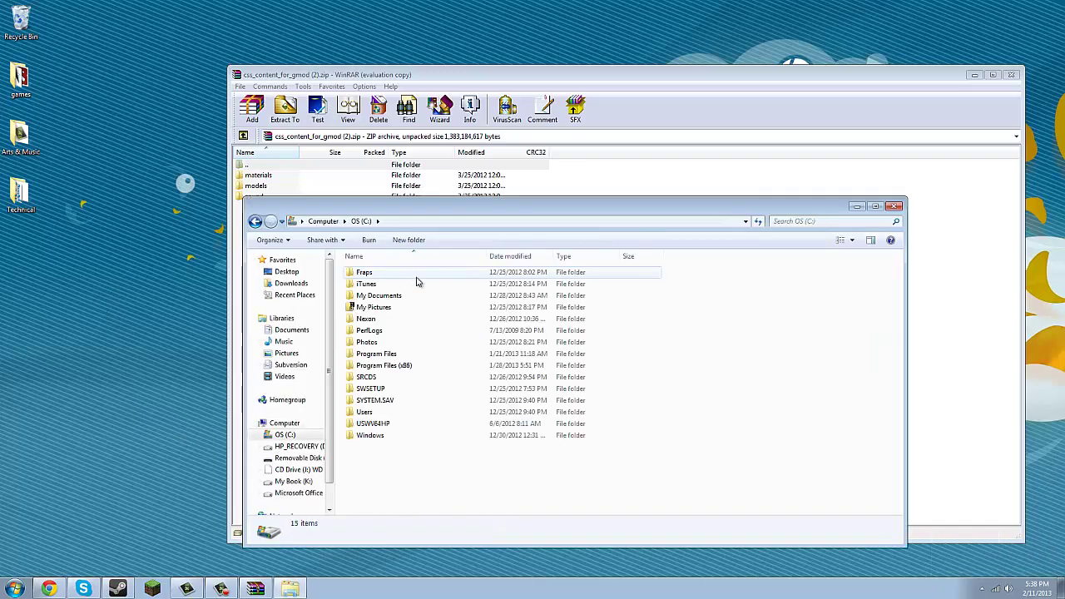
double_click(396, 366)
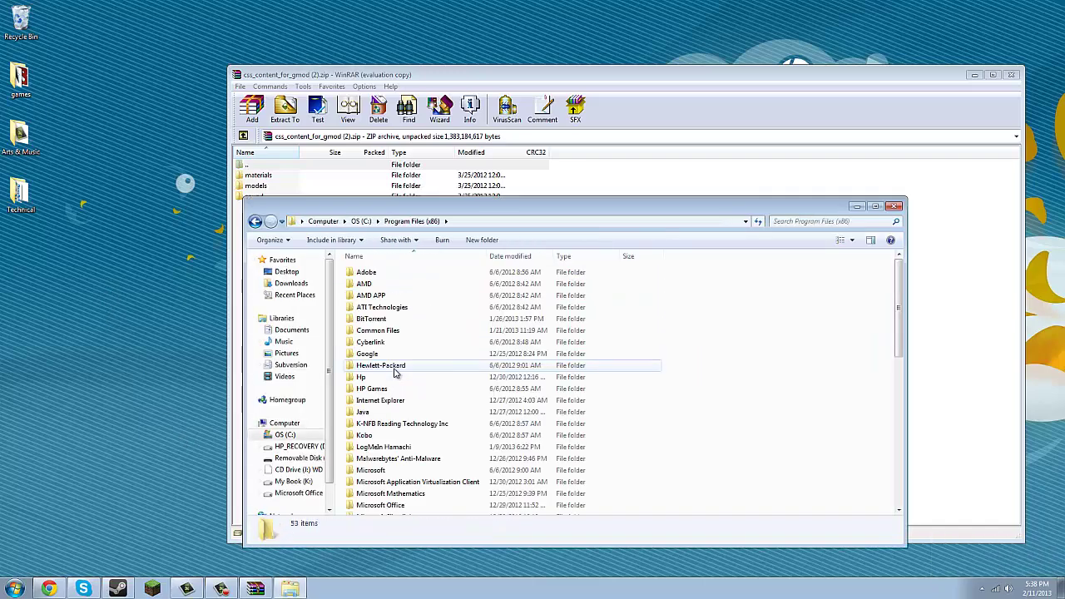
scroll(411, 416, down, 3)
scroll(416, 438, down, 6)
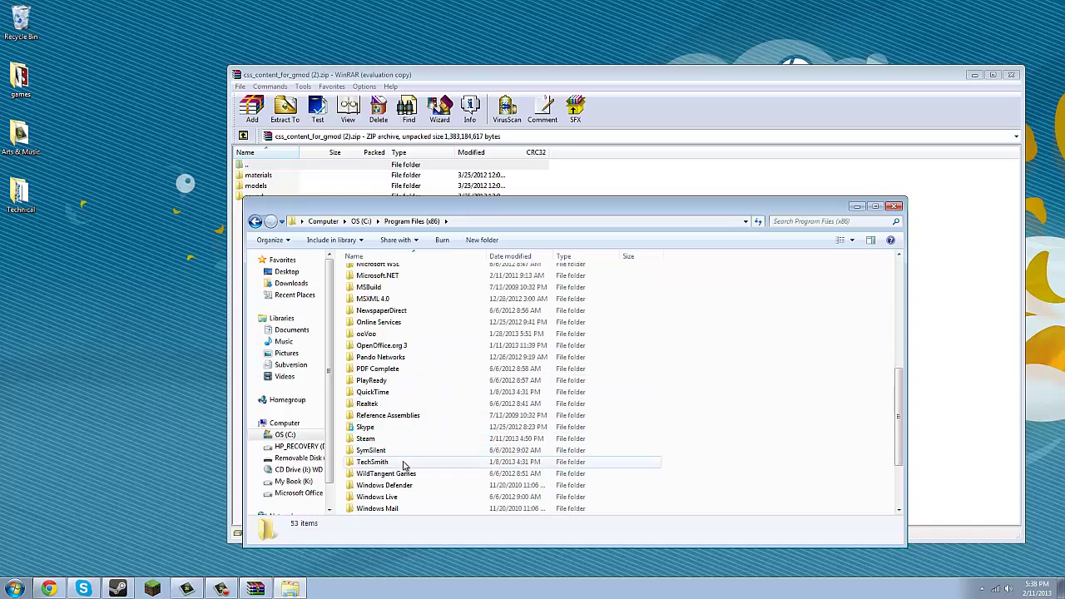
double_click(385, 439)
double_click(384, 471)
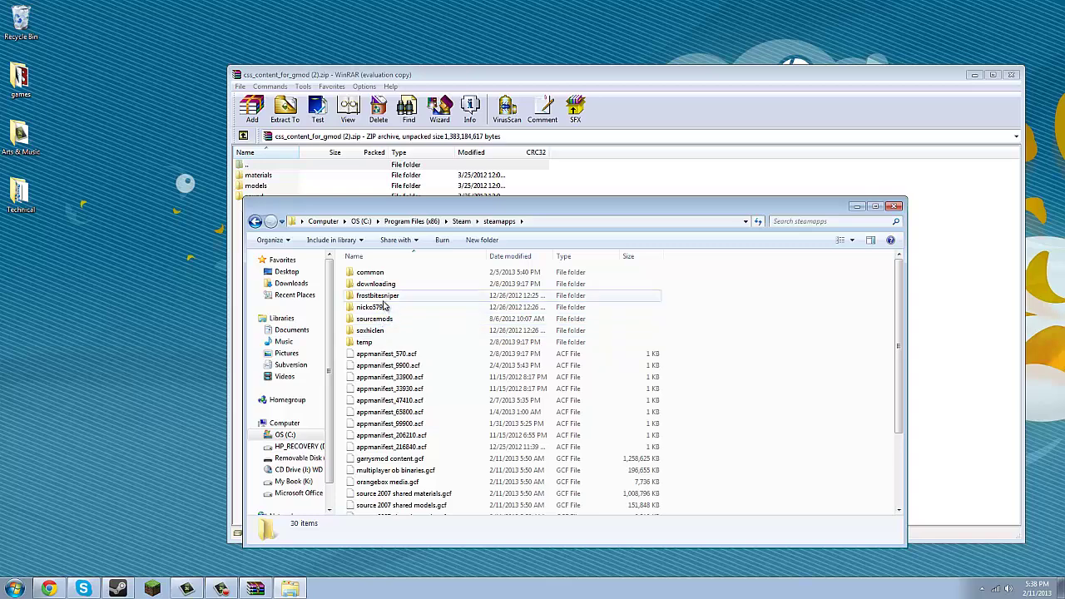
double_click(378, 296)
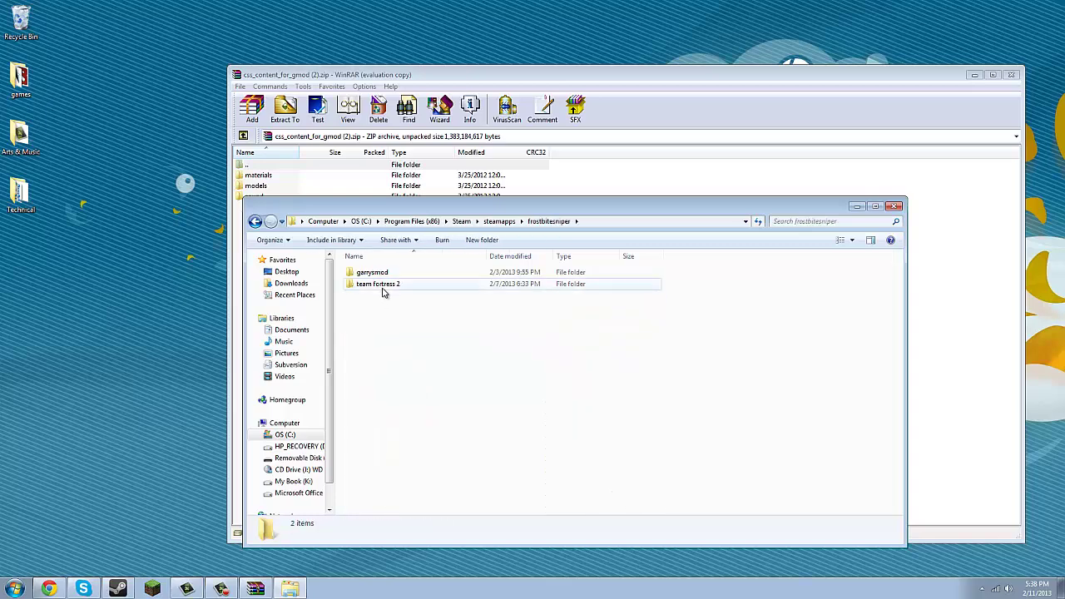
double_click(381, 275)
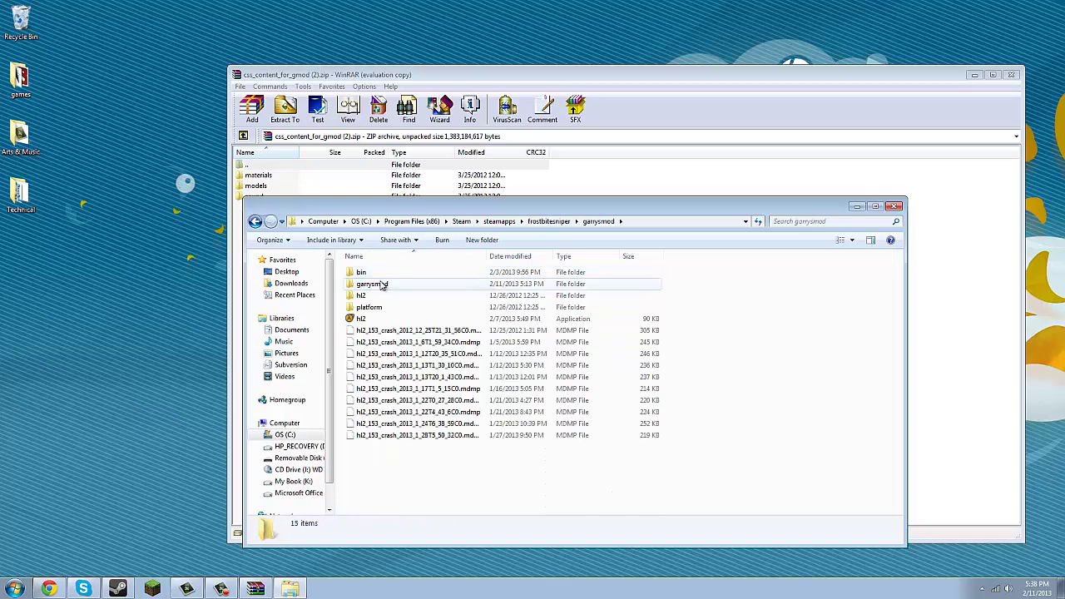
double_click(381, 286)
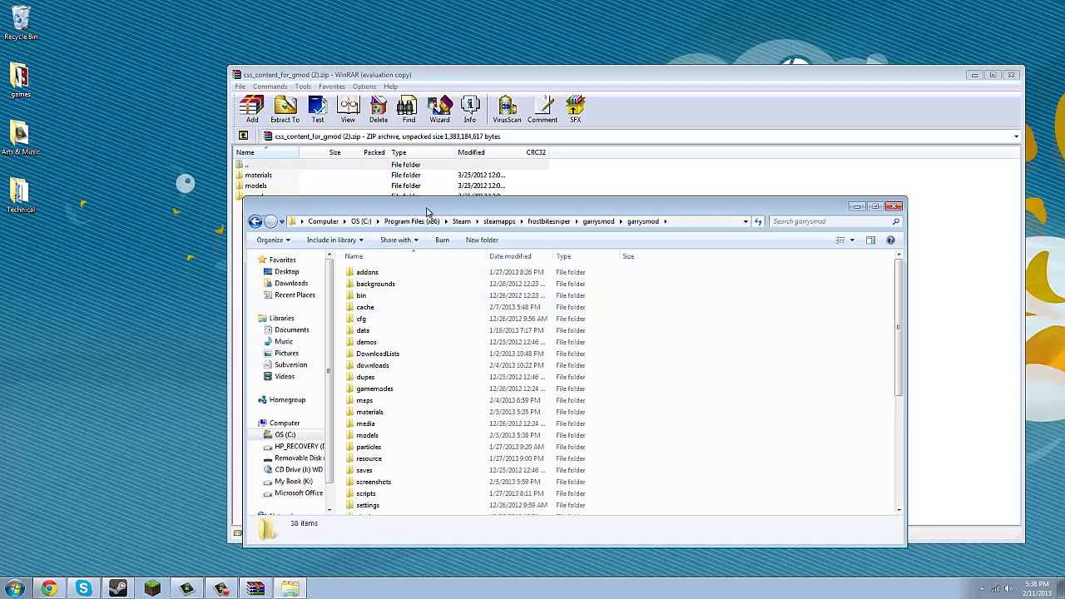
drag(391, 206, 149, 10)
- Drag all of the archive's materials folders into Garry's Mod's materials folder
drag(737, 76, 1063, 79)
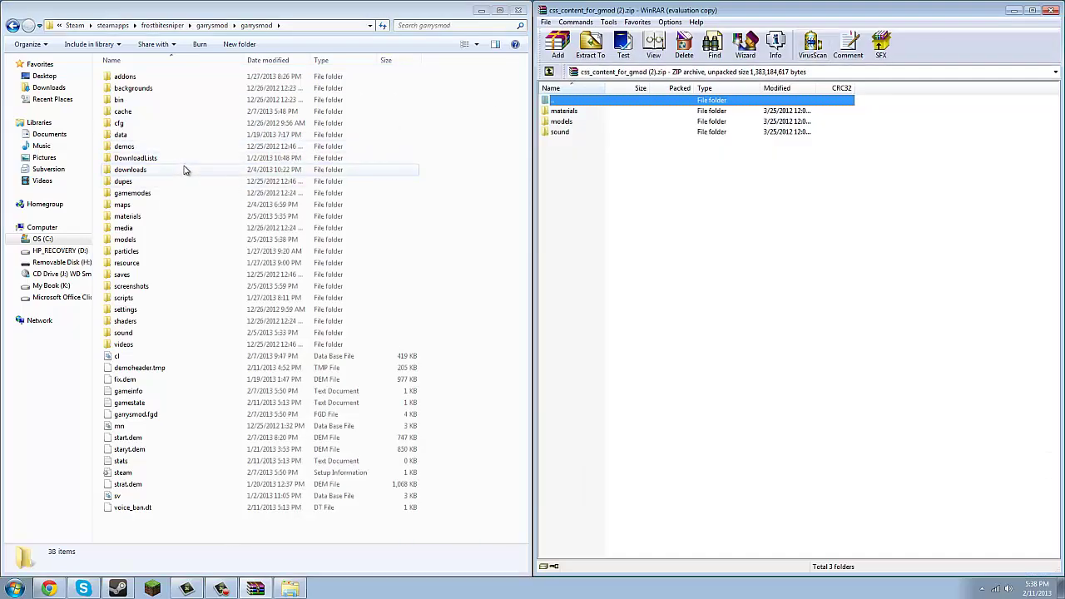
double_click(184, 223)
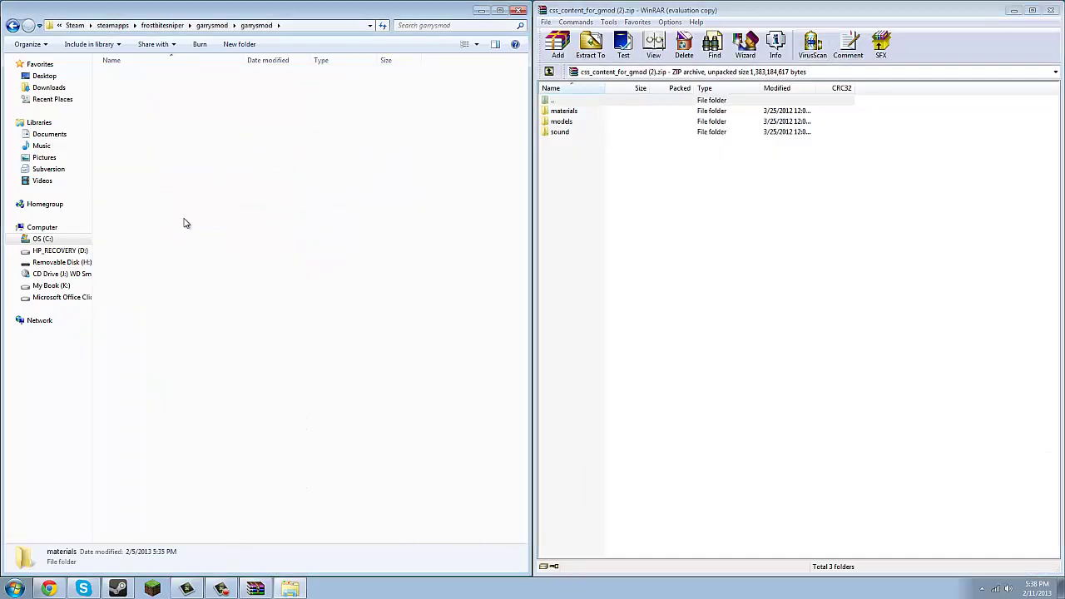
click(604, 114)
double_click(603, 117)
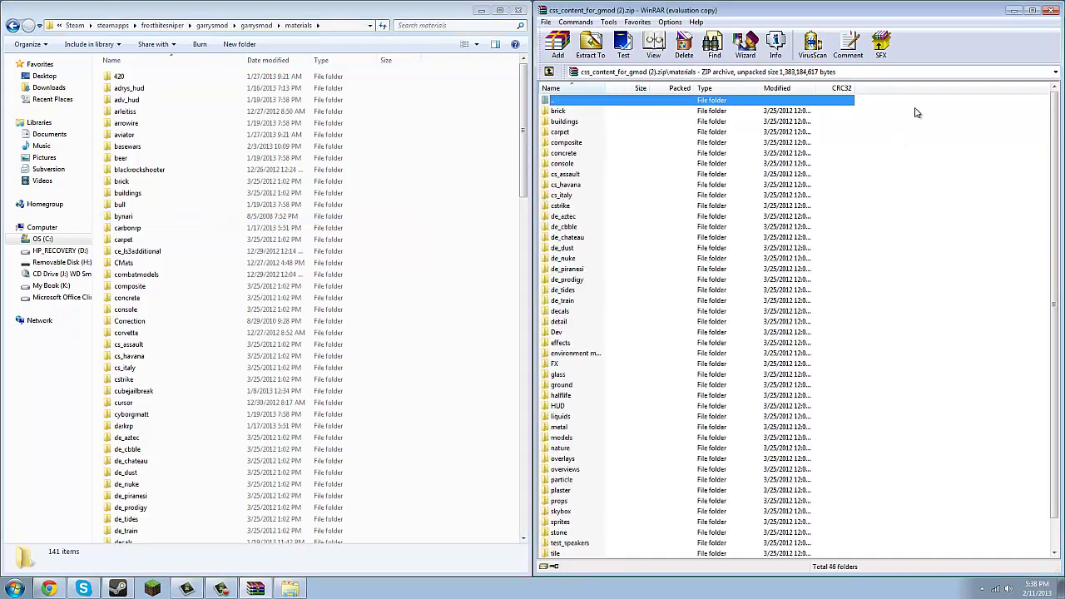
key(ctrl+a)
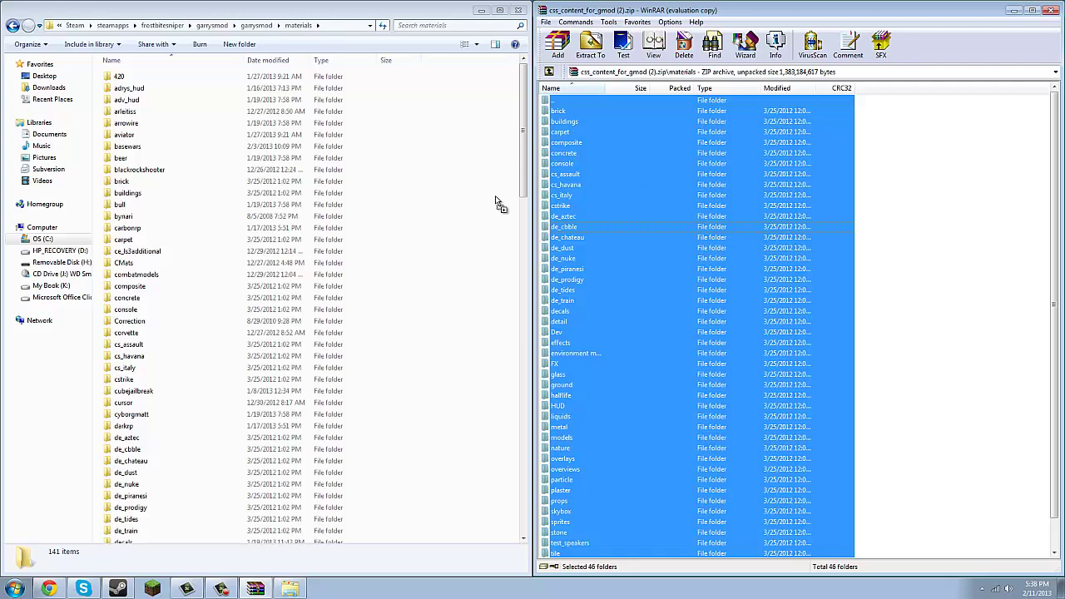
drag(481, 198, 483, 199)
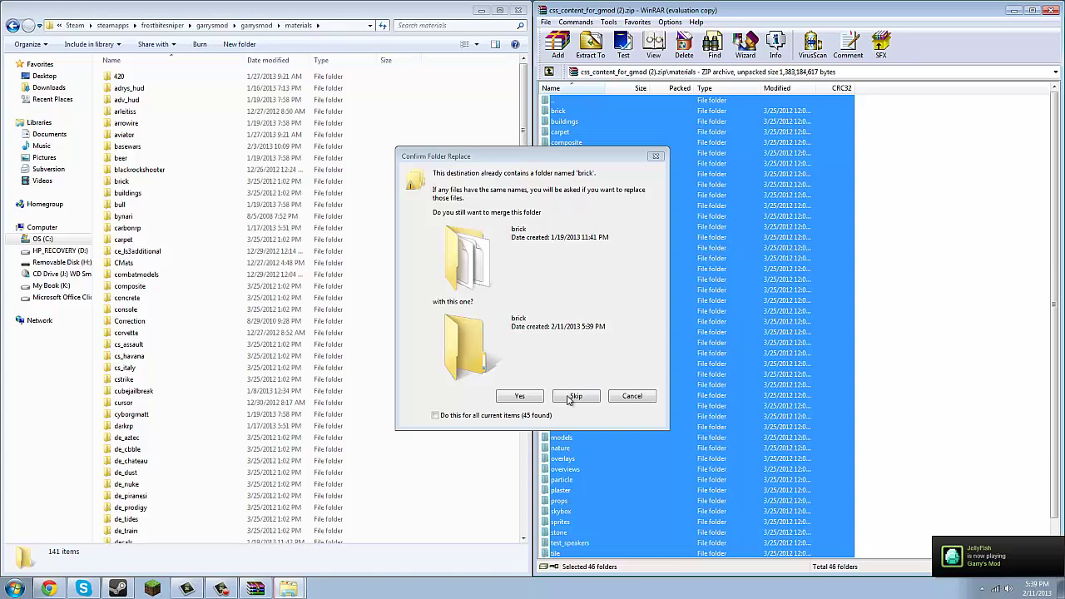
- Skip every already-existing folder, such as brick, buildings and cs_havana, to finish extracting
click(576, 396)
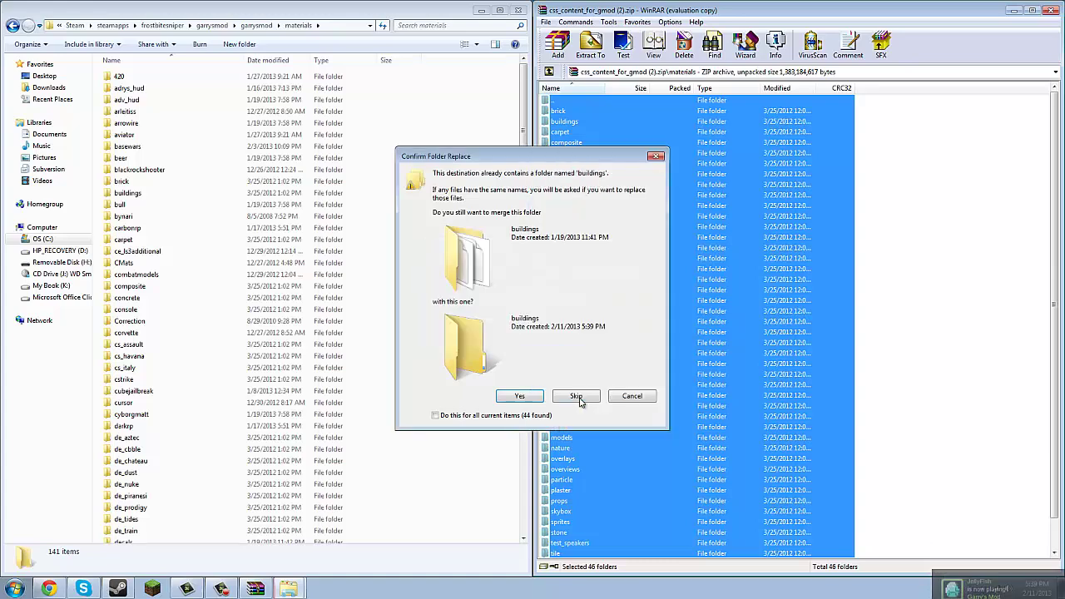
click(577, 396)
click(577, 397)
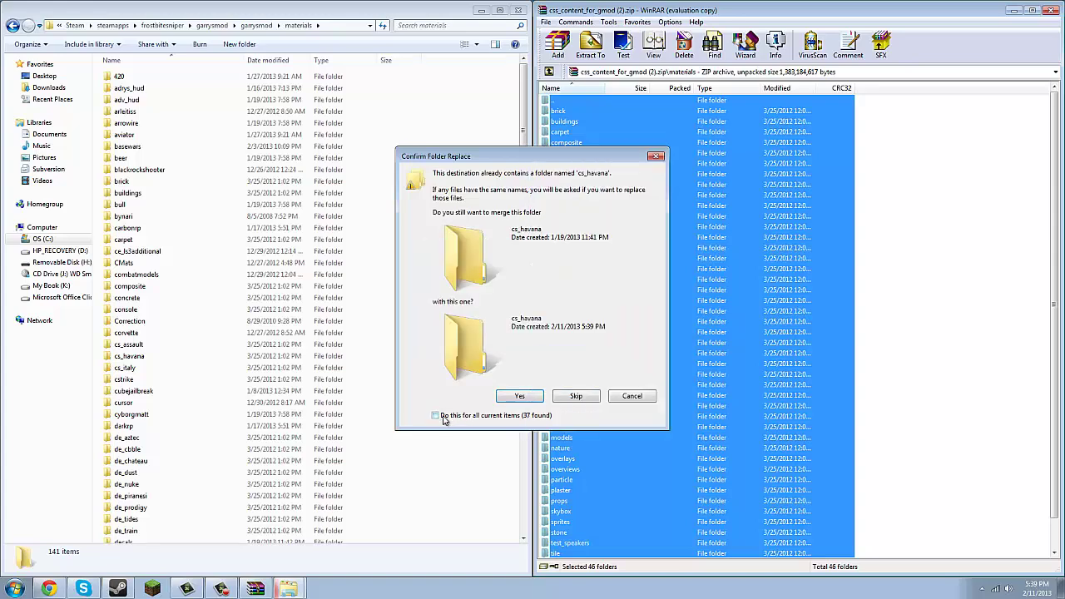
click(576, 396)
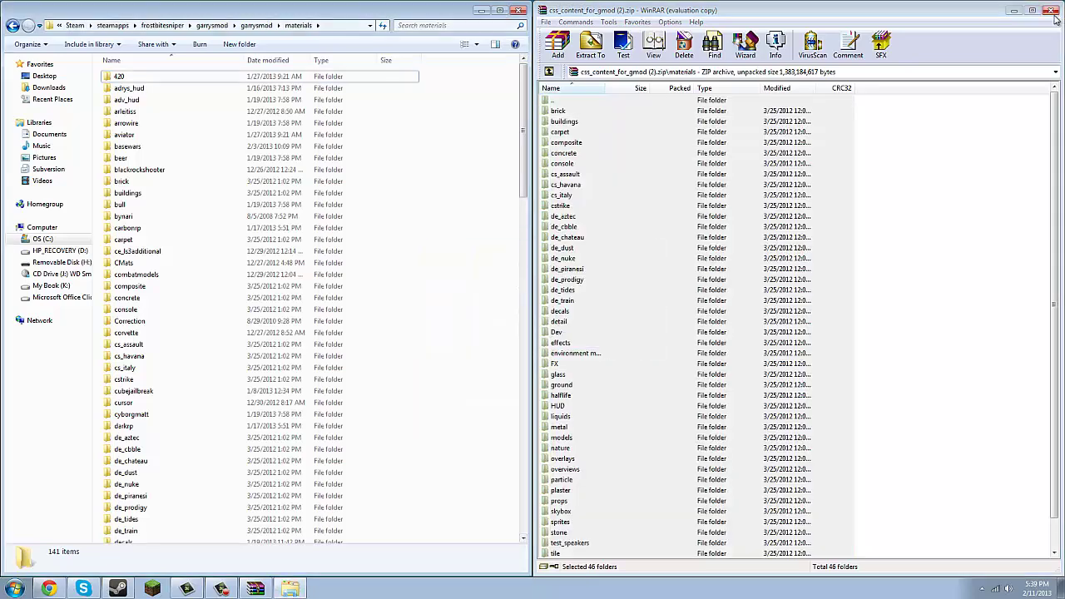
- Show the archive's models folder beside Garry's Mod's models folder in Explorer
click(572, 100)
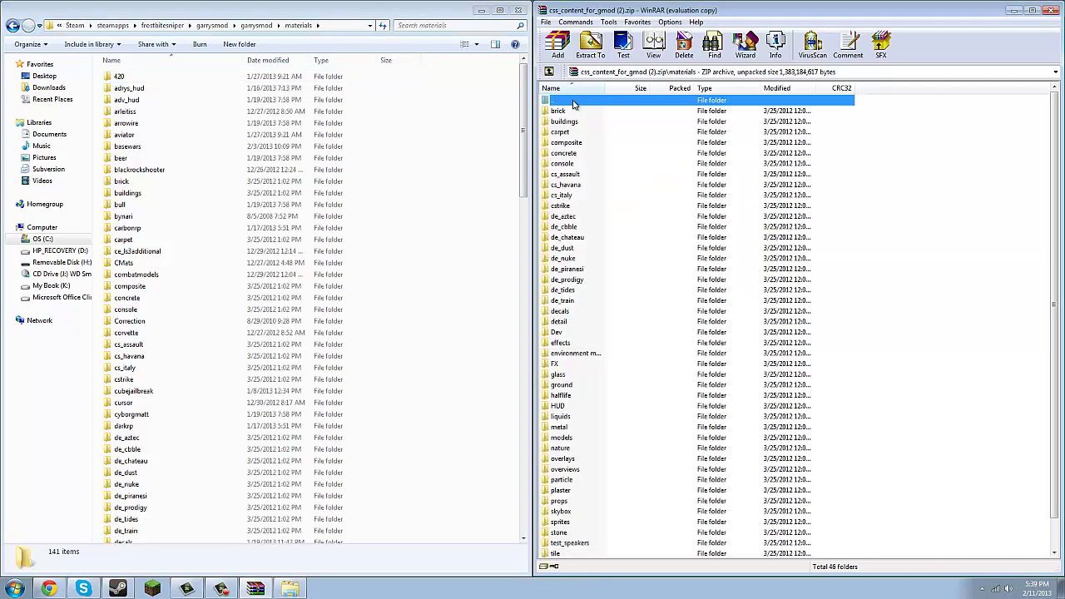
double_click(572, 101)
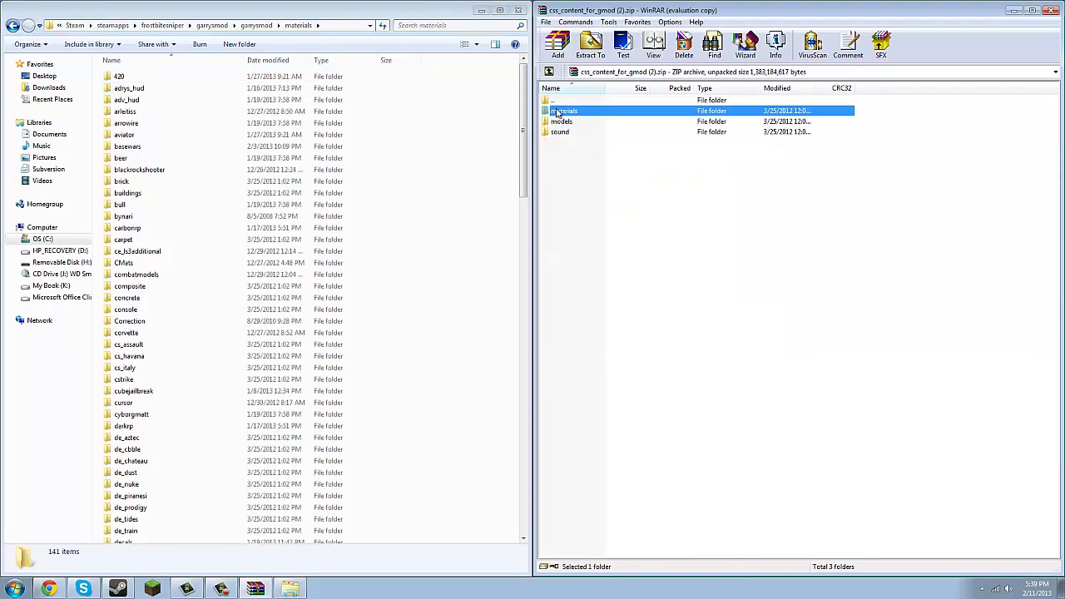
click(12, 25)
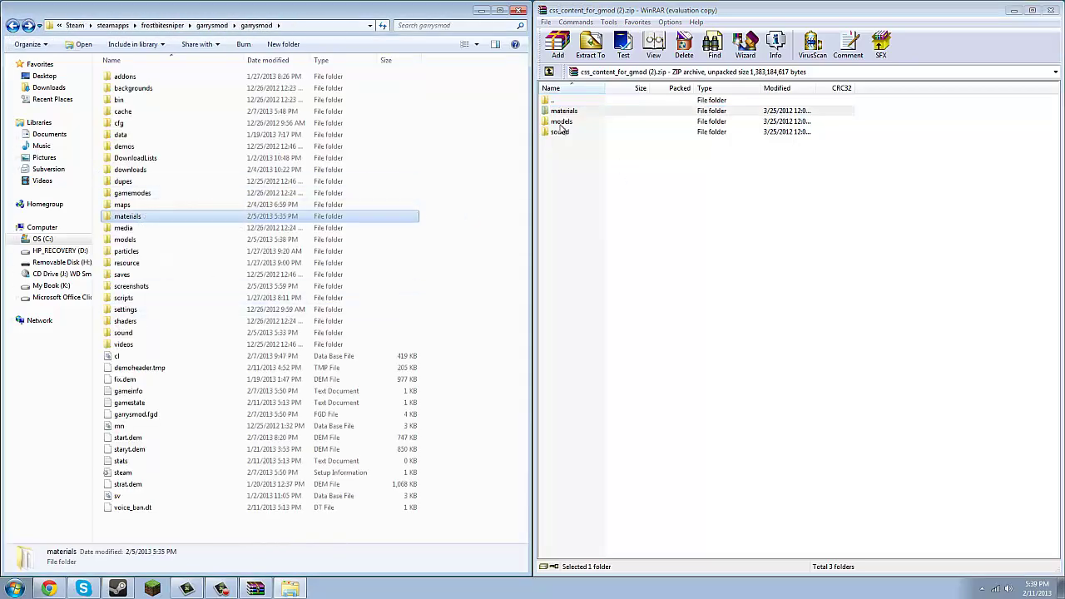
double_click(561, 123)
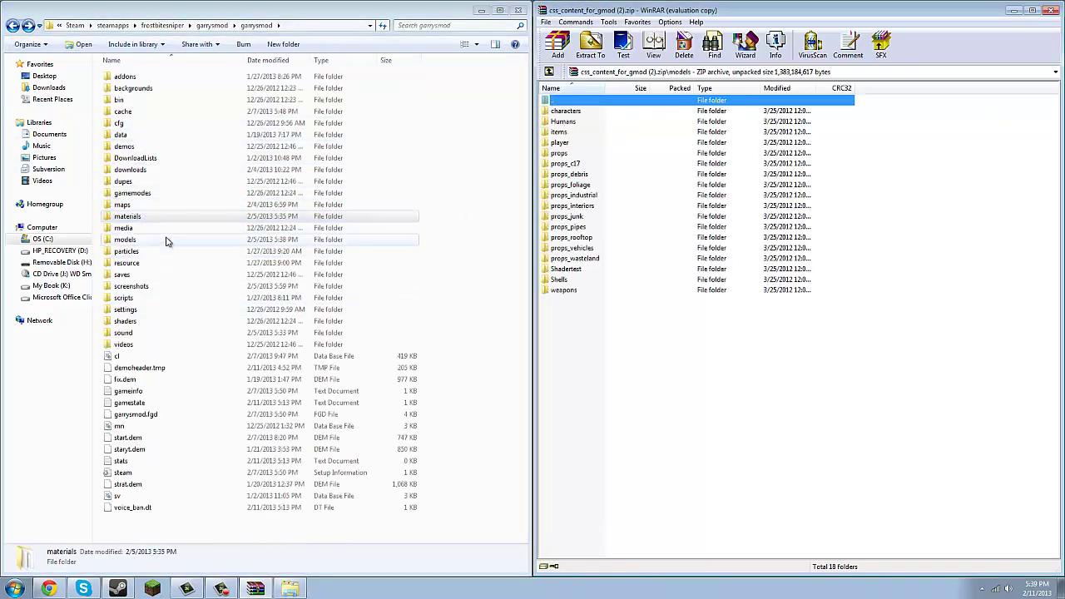
double_click(165, 241)
- Drag all 18 model folders into Garry's Mod's models, skipping every existing folder
click(592, 289)
shift+click(594, 112)
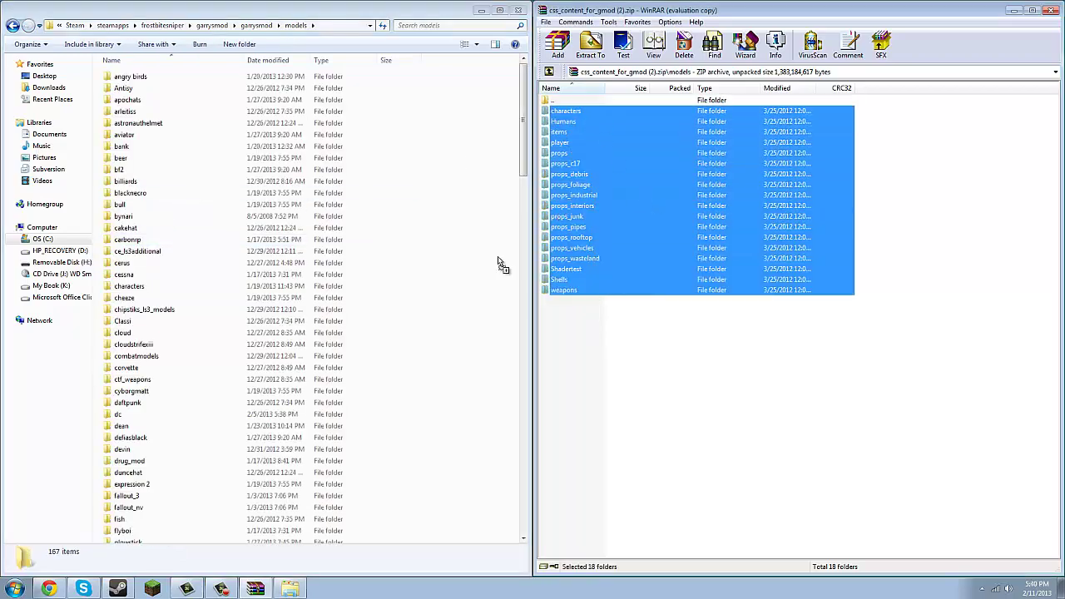
drag(502, 264, 498, 262)
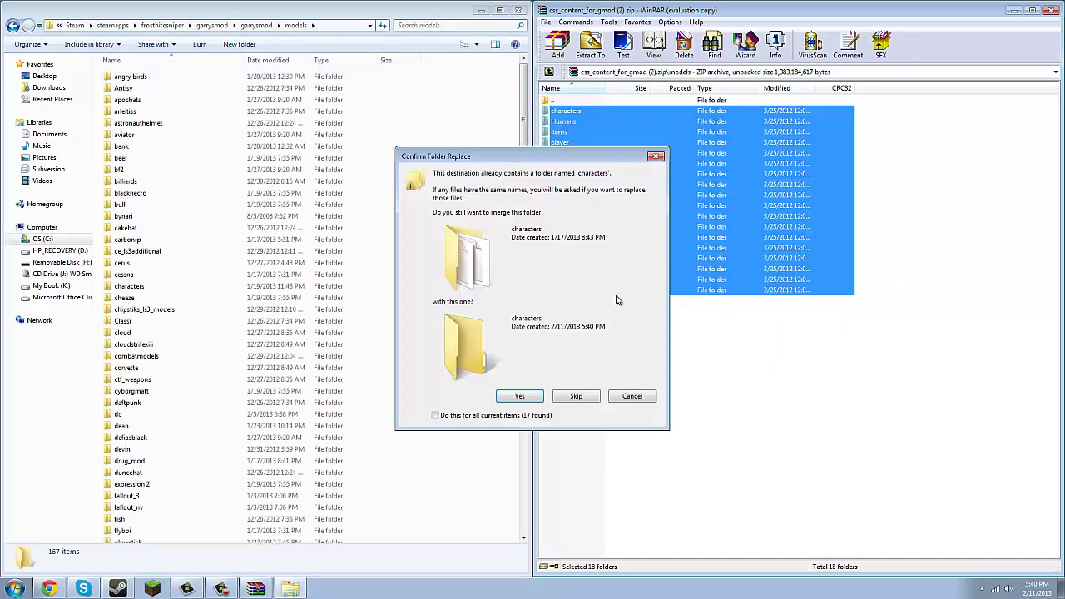
click(435, 415)
click(575, 398)
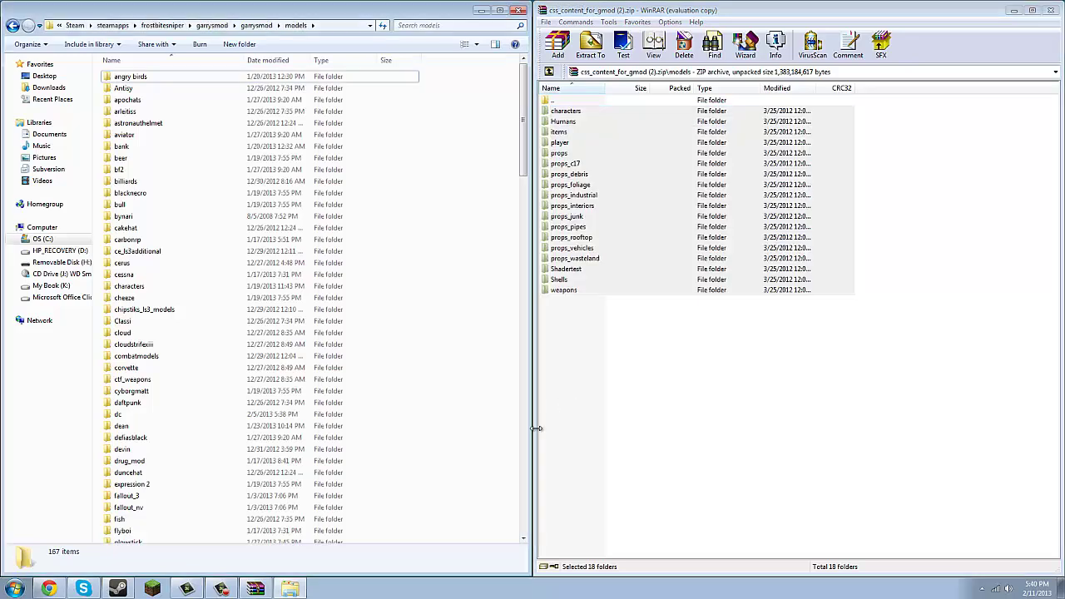
- Drag the archive's 13 sound folders into Garry's Mod's sound folder, skipping all existing ones
double_click(570, 103)
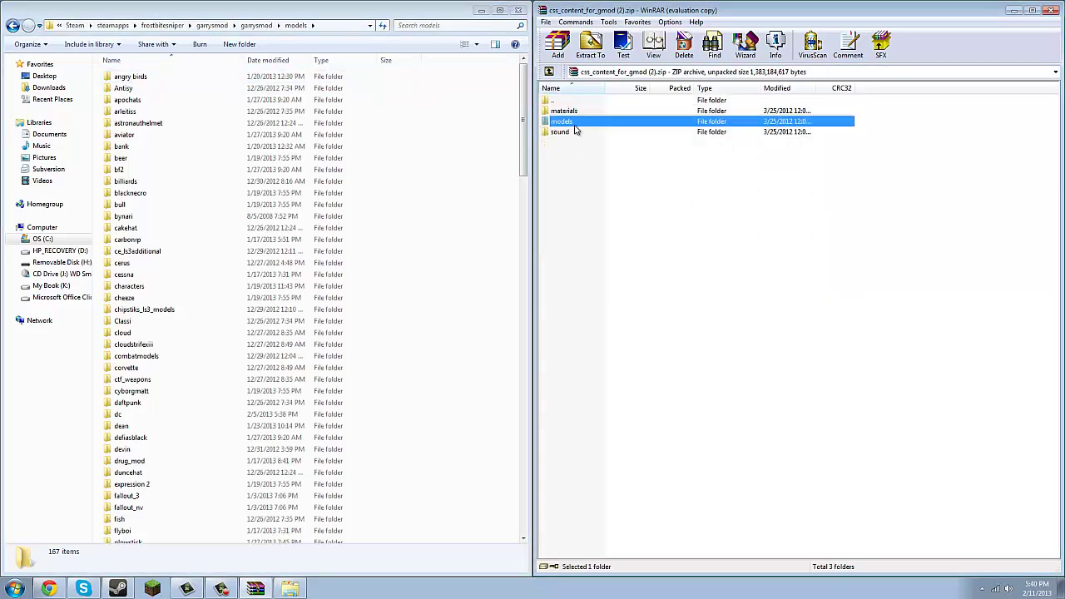
double_click(577, 132)
click(12, 25)
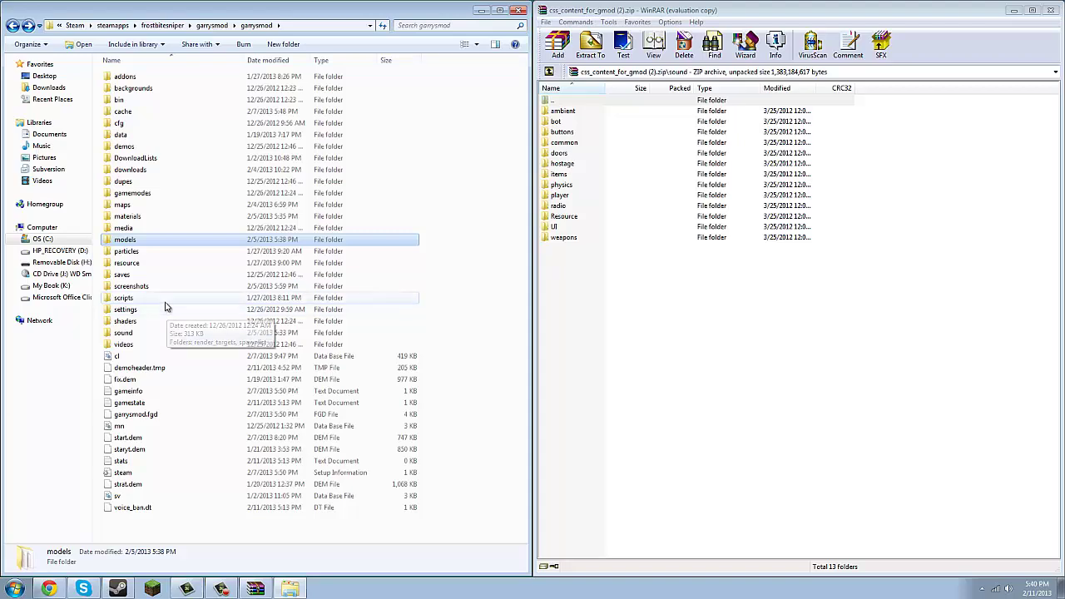
double_click(182, 333)
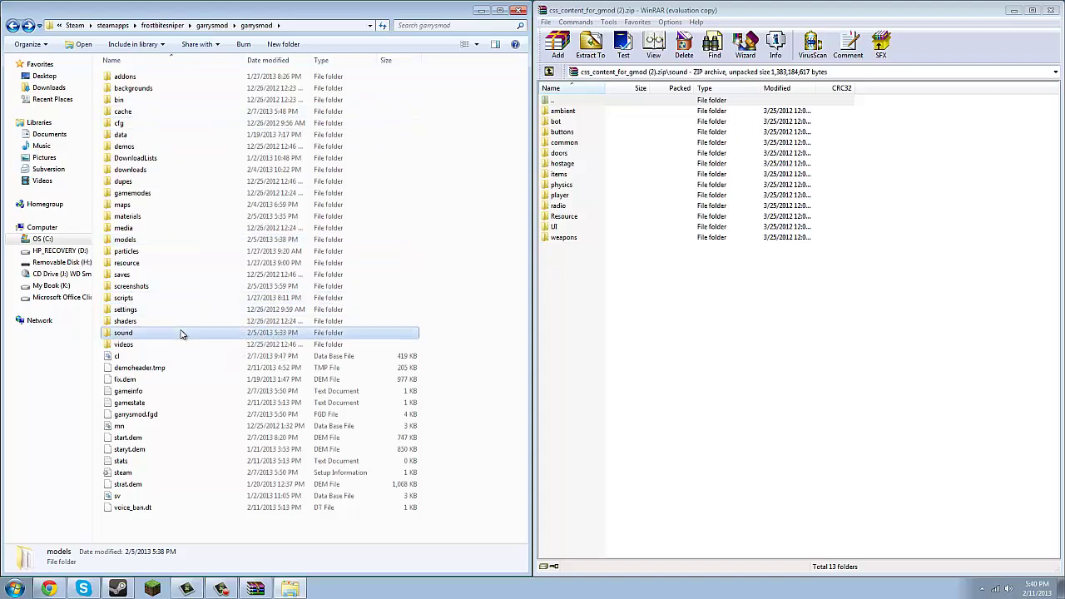
drag(644, 277, 470, 309)
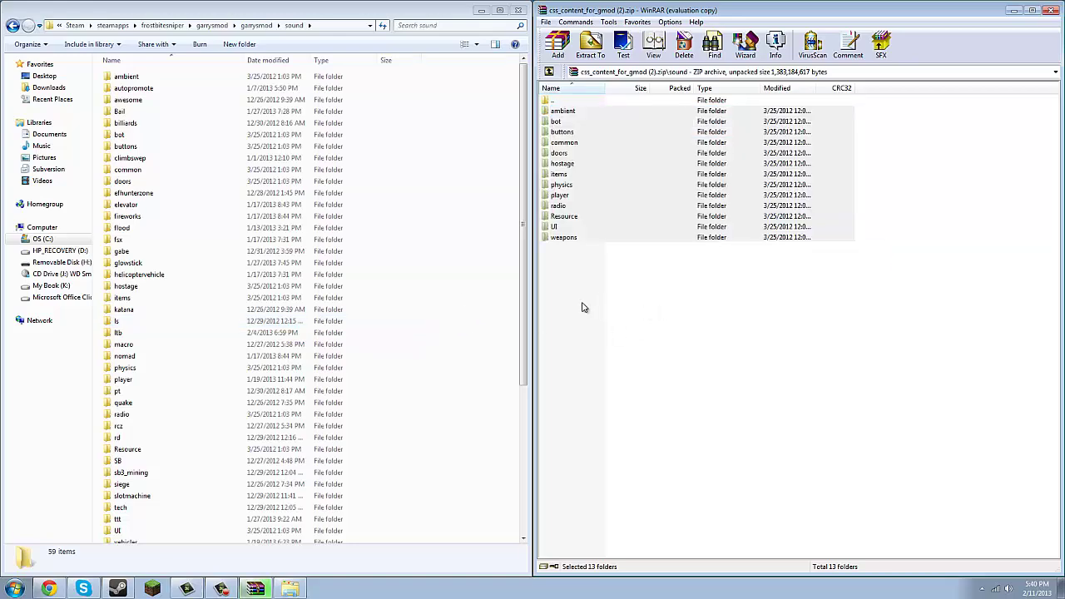
click(435, 415)
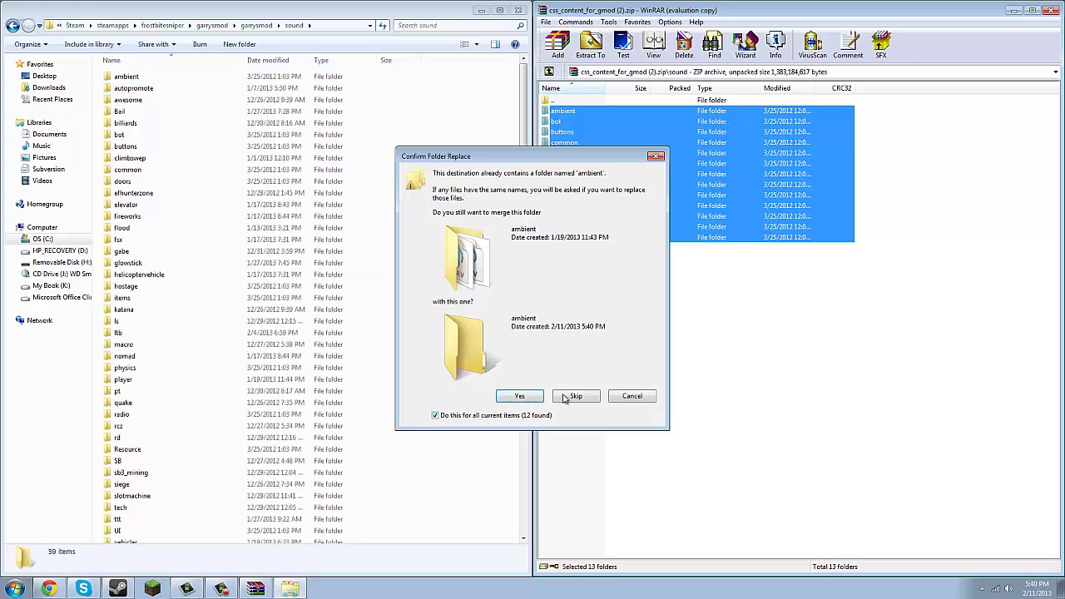
click(575, 397)
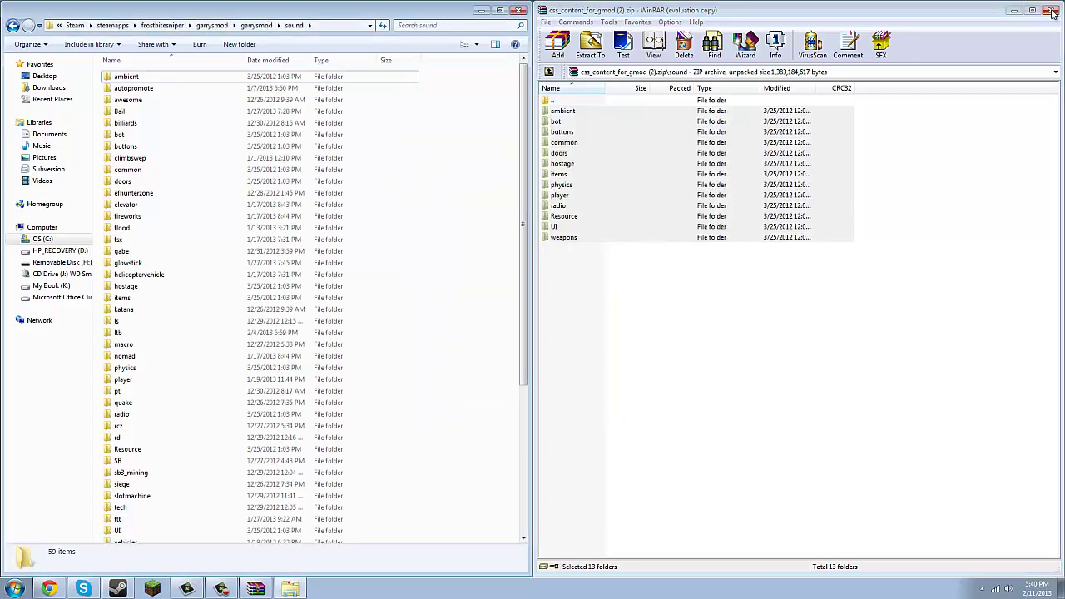
- Close WinRAR and Explorer, then launch Garry's Mod from the Steam library
click(1053, 12)
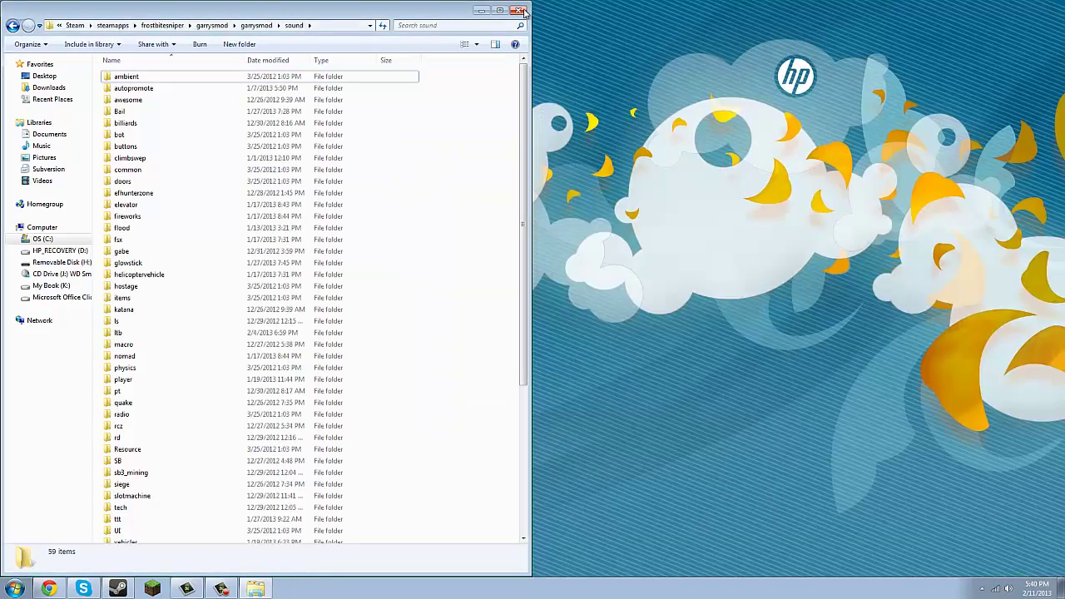
click(519, 10)
click(117, 588)
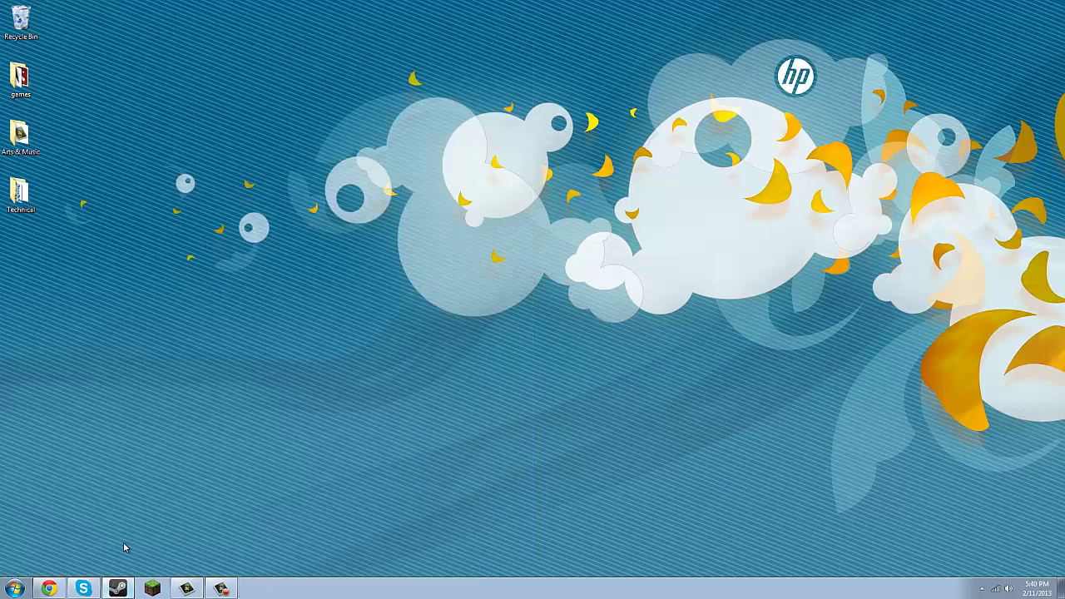
click(188, 117)
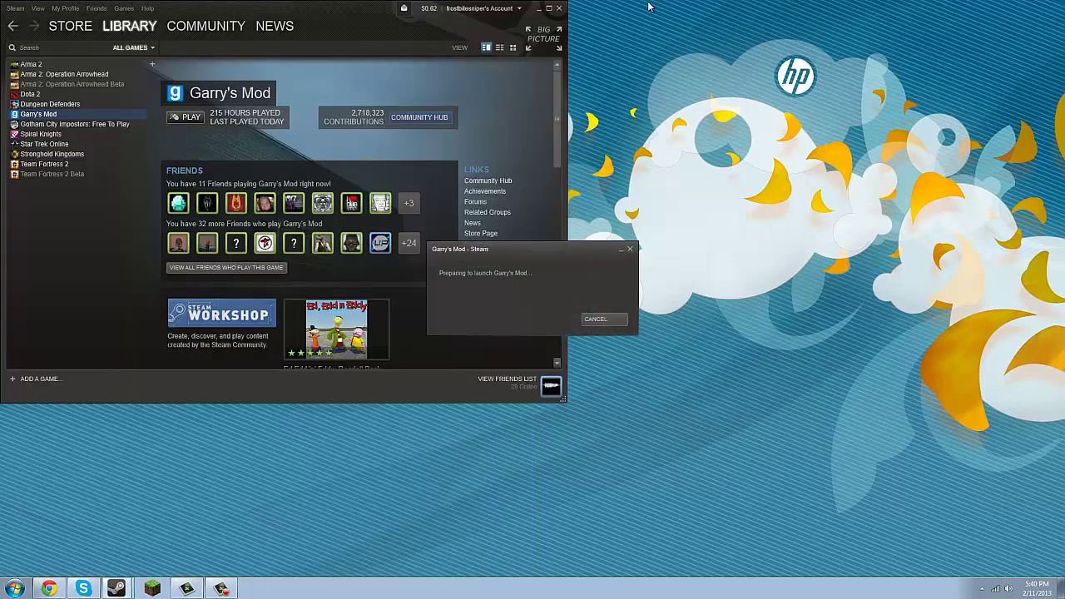
click(538, 8)
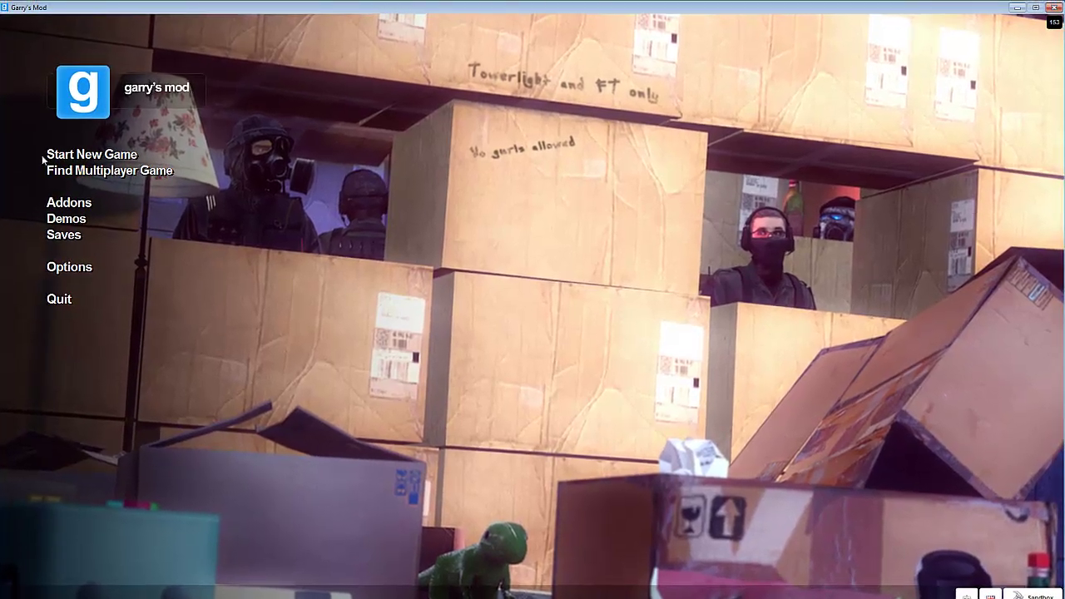
- Join the Pynon Gaming - DarkRP server from the favourite DarkRP servers list
click(100, 169)
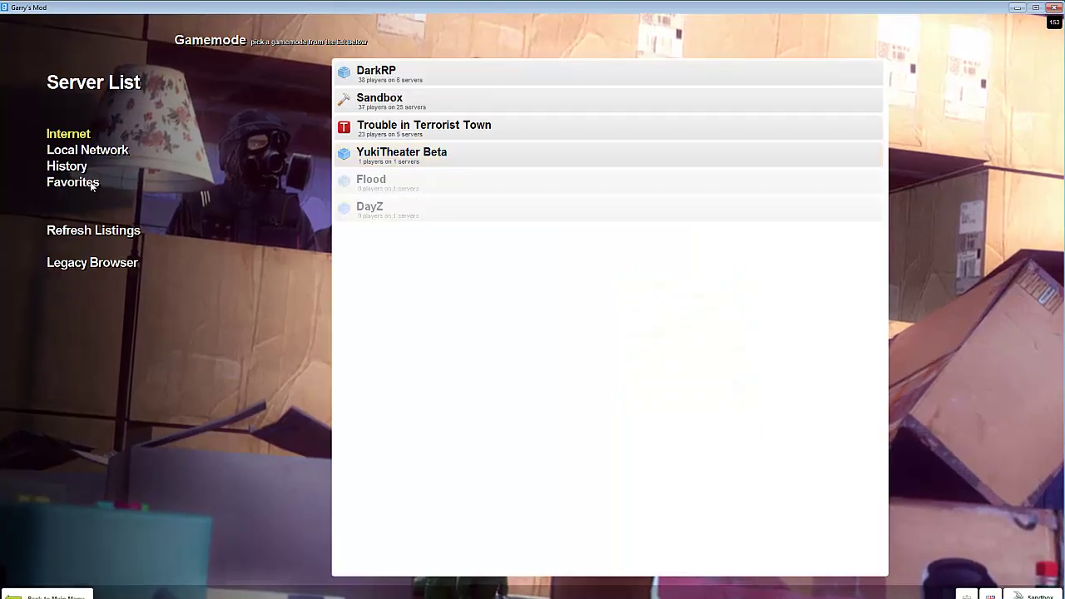
click(81, 183)
click(424, 71)
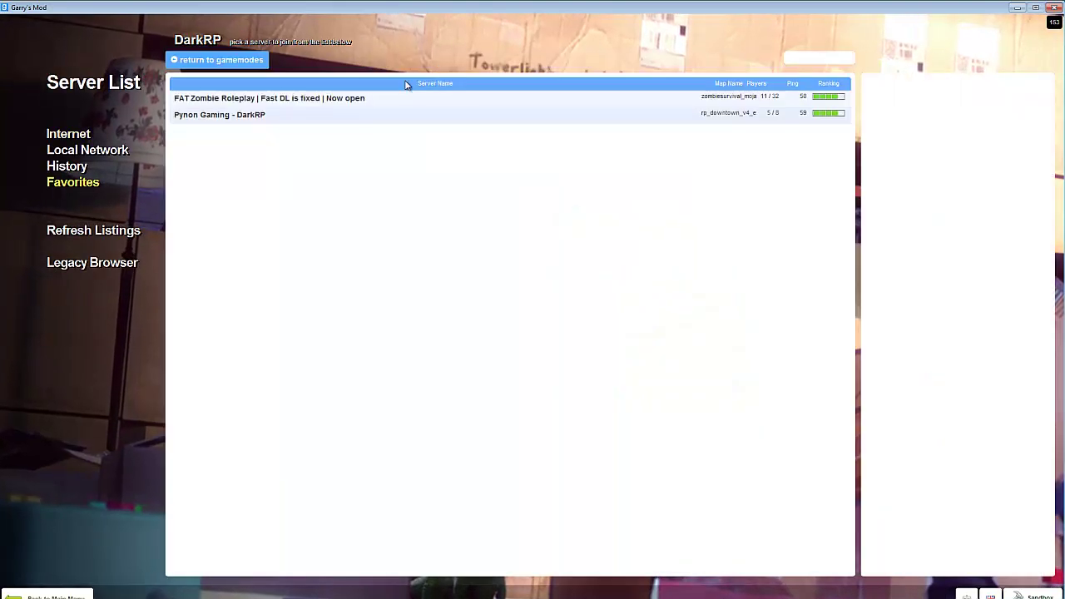
click(404, 101)
click(396, 121)
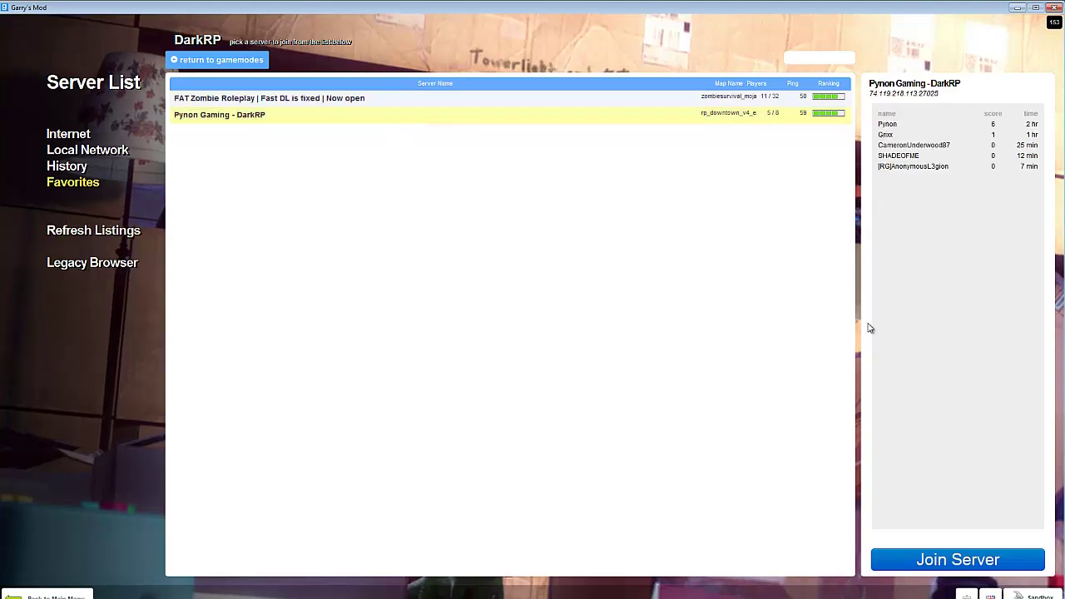
click(990, 559)
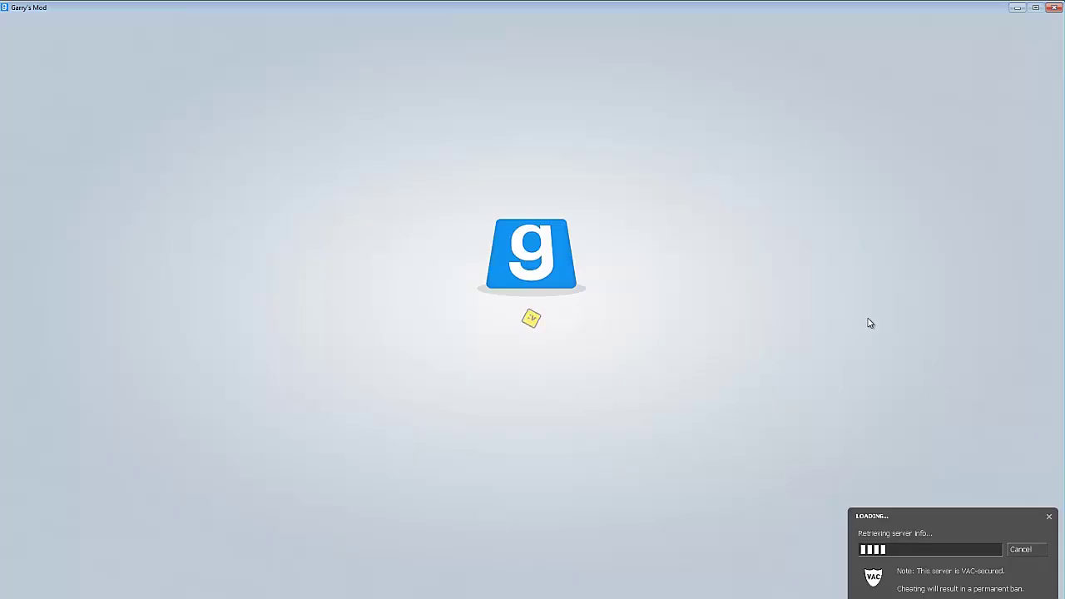